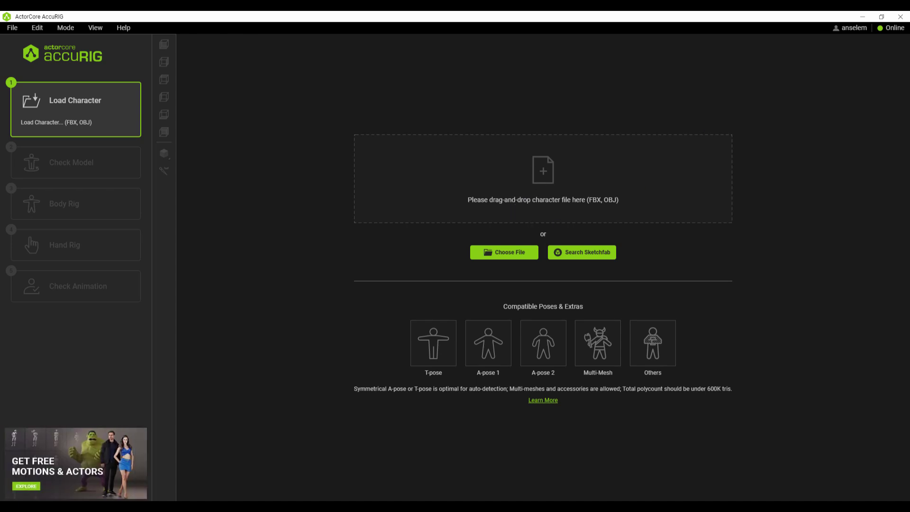
# - Load the Archer.fbx character and rig its body with Force Symmetry enabled
pyautogui.moveTo(684, 81)
pyautogui.mouseDown()
pyautogui.moveTo(441, 247)
pyautogui.moveTo(515, 167)
pyautogui.moveTo(462, 223)
pyautogui.moveTo(578, 189)
pyautogui.moveTo(500, 171)
pyautogui.moveTo(583, 303)
pyautogui.moveTo(594, 252)
pyautogui.moveTo(479, 251)
pyautogui.moveTo(656, 180)
pyautogui.moveTo(503, 270)
pyautogui.moveTo(443, 174)
pyautogui.moveTo(621, 162)
pyautogui.moveTo(536, 189)
pyautogui.mouseUp()
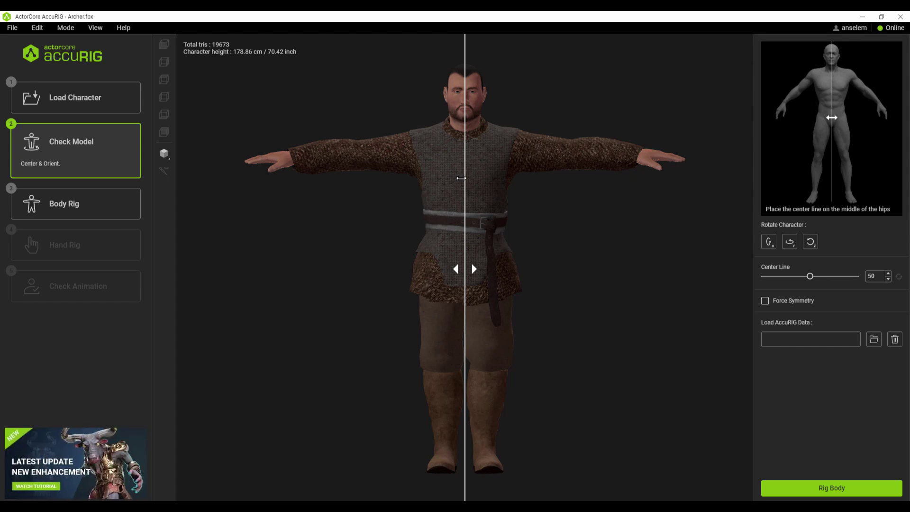
pyautogui.click(765, 302)
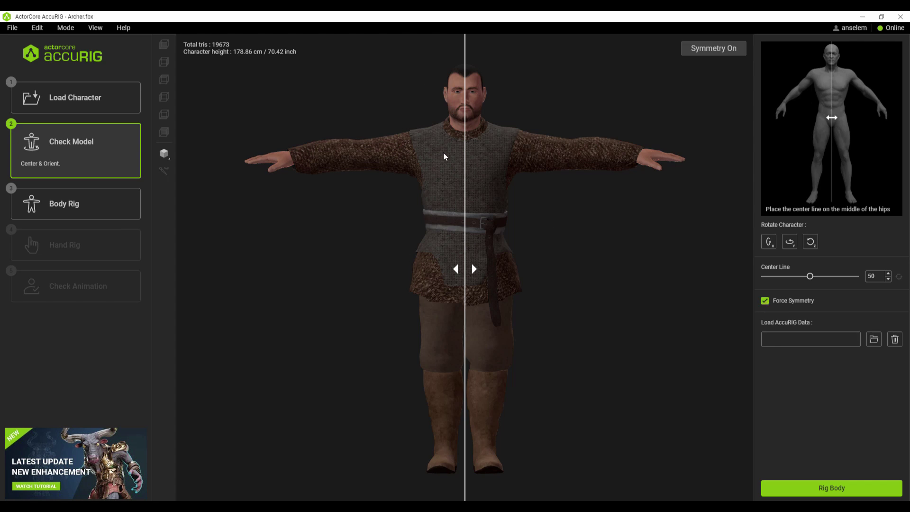
pyautogui.click(856, 487)
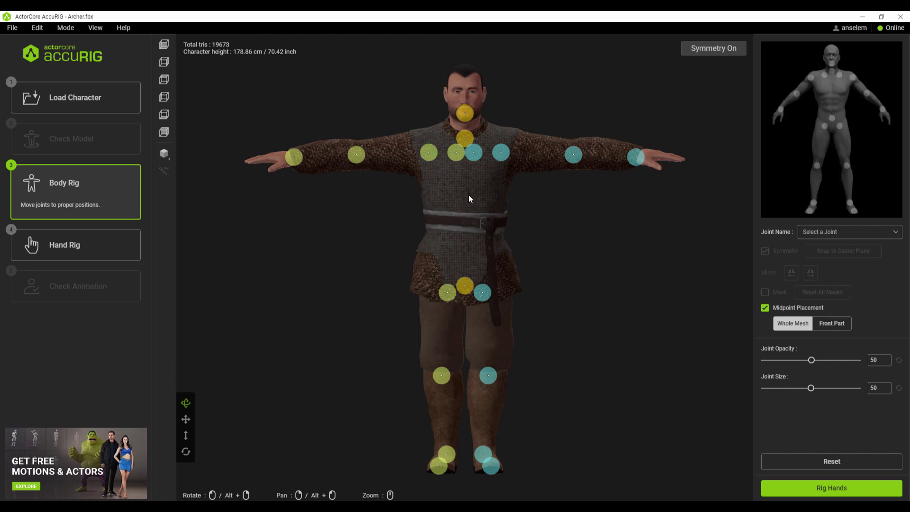
# - Move the clavicle, shoulder, elbow, neck, head, hip and knee joints to their proper positions on the body
pyautogui.moveTo(439, 163); pyautogui.dragTo(440, 137)
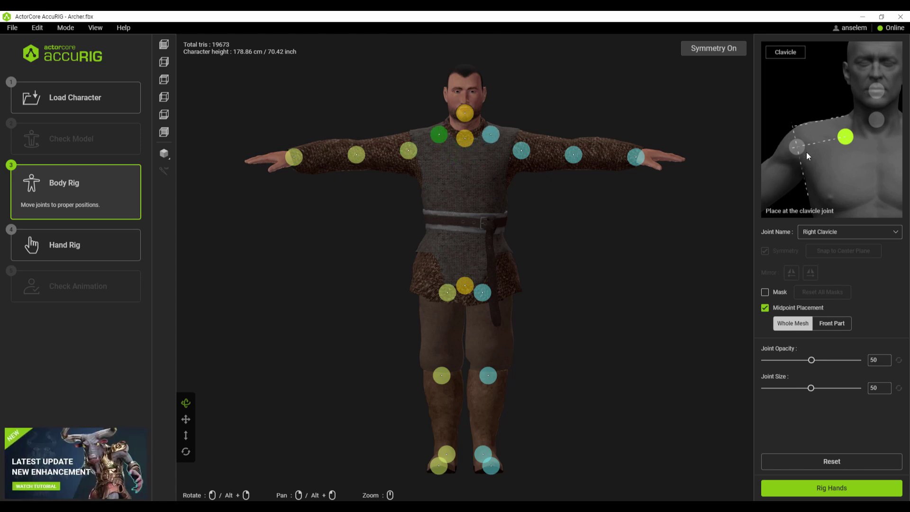
pyautogui.moveTo(483, 292); pyautogui.dragTo(486, 293)
pyautogui.moveTo(410, 157); pyautogui.dragTo(412, 156)
pyautogui.moveTo(574, 154); pyautogui.dragTo(574, 152)
pyautogui.moveTo(465, 138); pyautogui.dragTo(464, 100)
pyautogui.moveTo(489, 376); pyautogui.dragTo(495, 365)
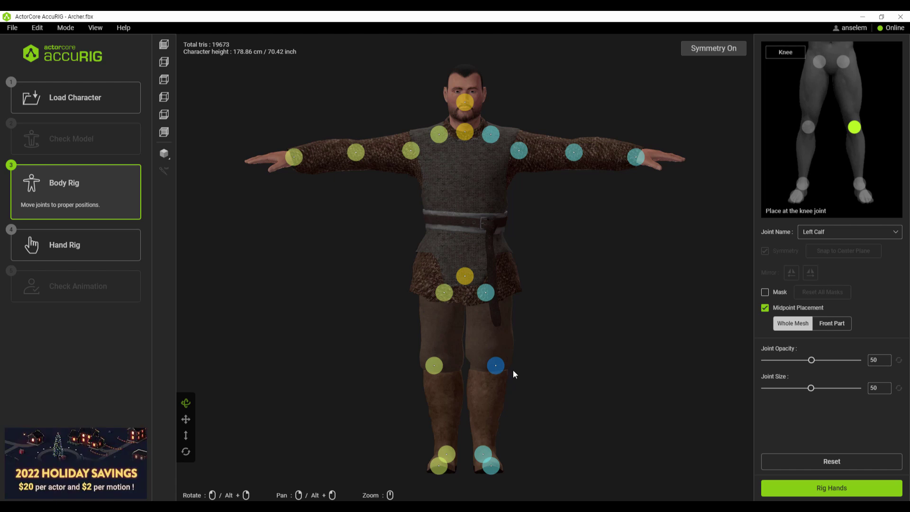
# - Rig the hands with 5 fingers and finalize the character
pyautogui.click(843, 492)
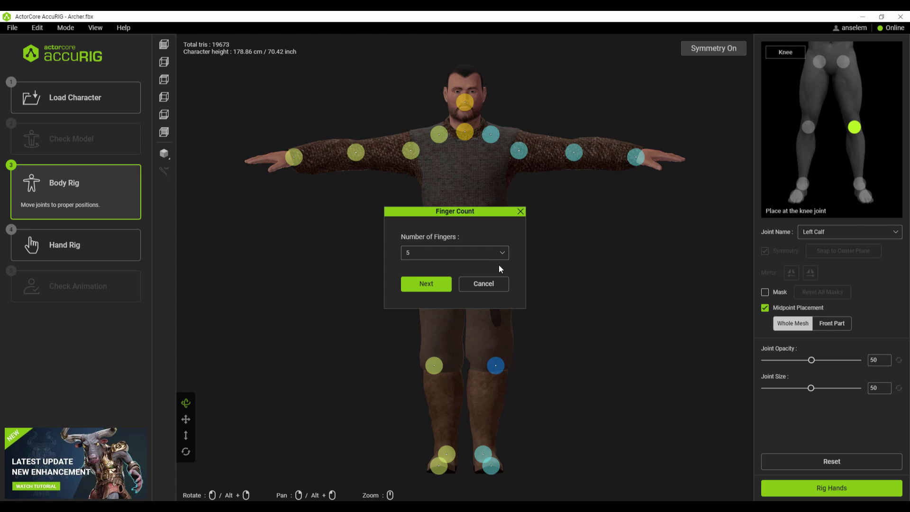
pyautogui.click(426, 284)
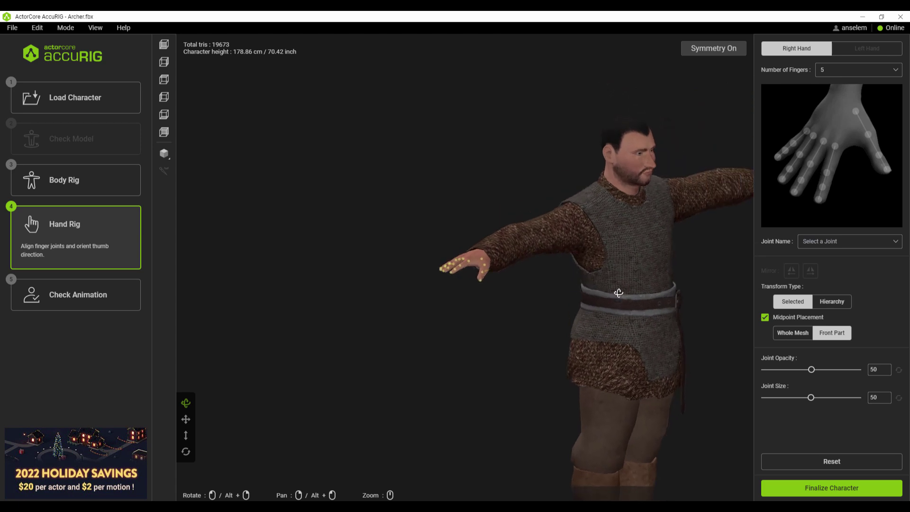
pyautogui.click(805, 489)
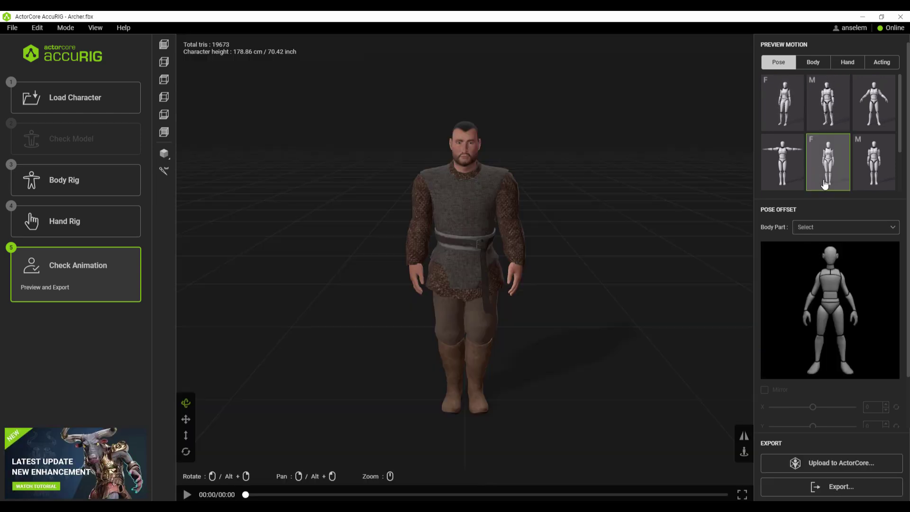
# - Preview sample Body, Hand and Acting motions on the rigged character, ending with the male walking motion
pyautogui.click(813, 62)
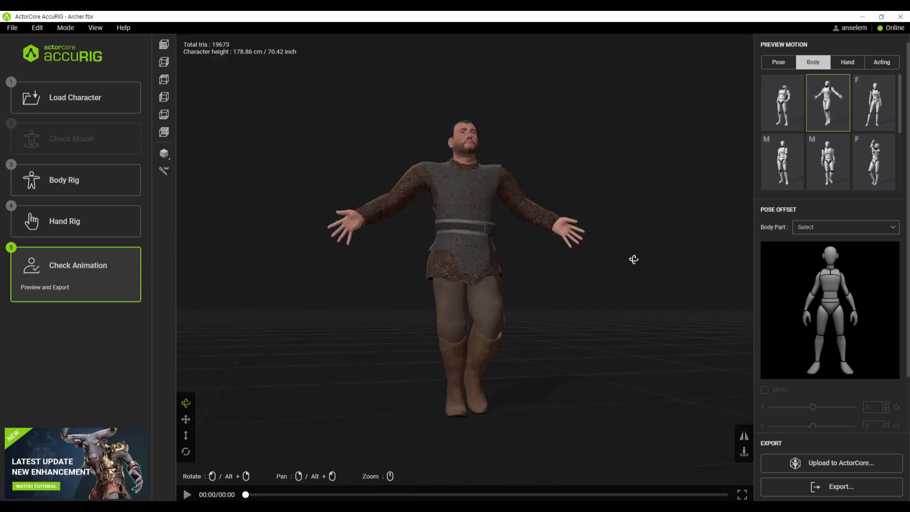
pyautogui.click(783, 163)
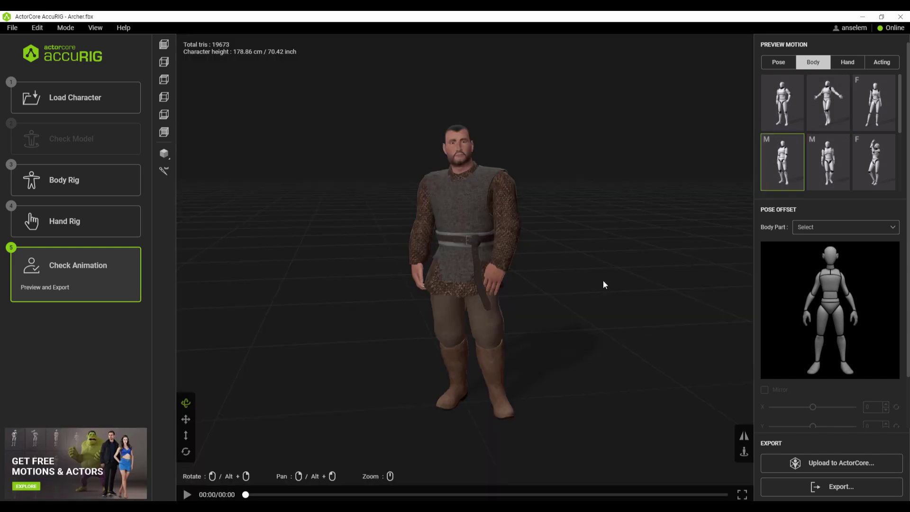
pyautogui.click(849, 62)
pyautogui.click(829, 102)
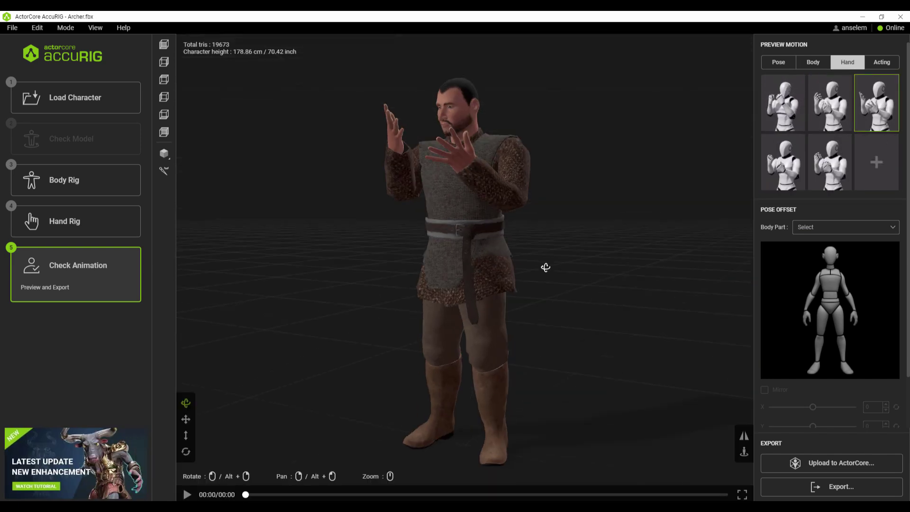
pyautogui.click(882, 62)
pyautogui.click(830, 162)
pyautogui.click(779, 175)
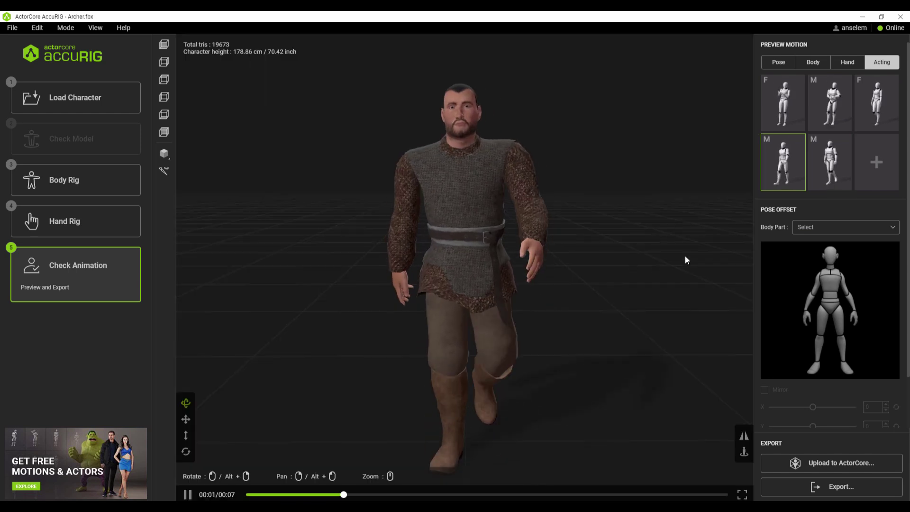
# - Review the available export formats without exporting, and pause the walking preview near its start
pyautogui.click(832, 487)
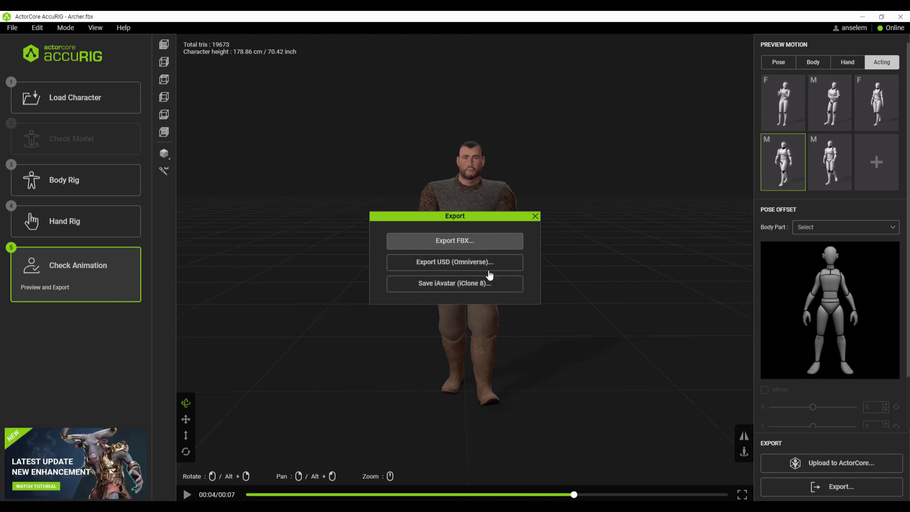
pyautogui.click(535, 219)
pyautogui.click(188, 495)
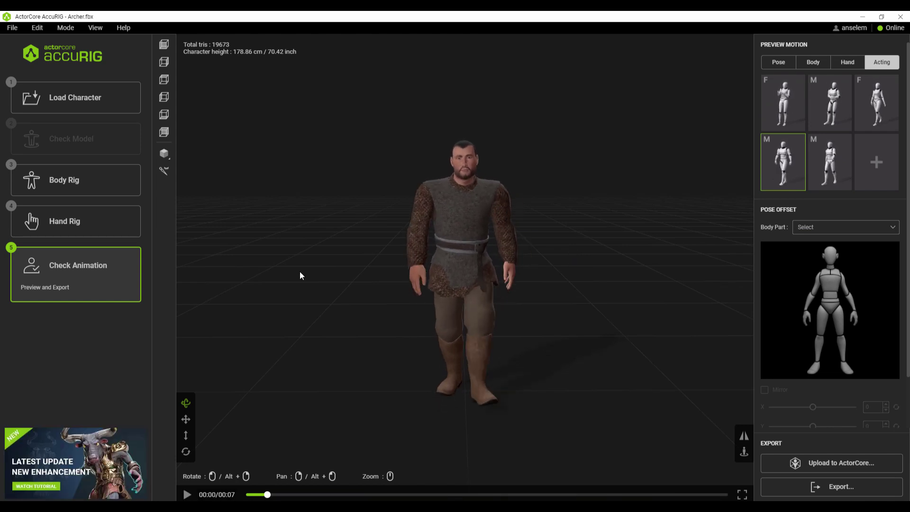
# - Display the character's bones and inspect the skeleton up close from an angle
pyautogui.click(165, 172)
pyautogui.moveTo(500, 282); pyautogui.dragTo(524, 305)
pyautogui.scroll(3, 487, 252)
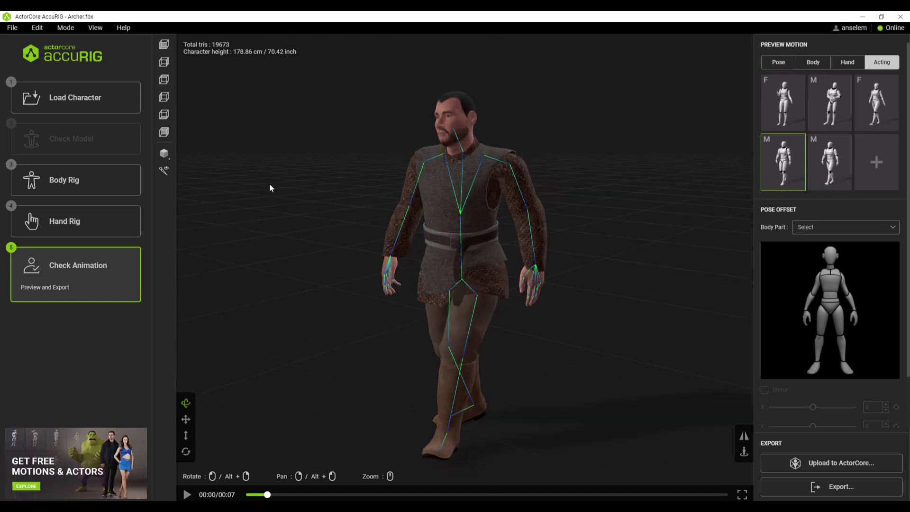
# - Compare the Wireframe and Wireframe on Shaded displays in different colors, return to gray and Final Render, and hide the bones
pyautogui.click(207, 175)
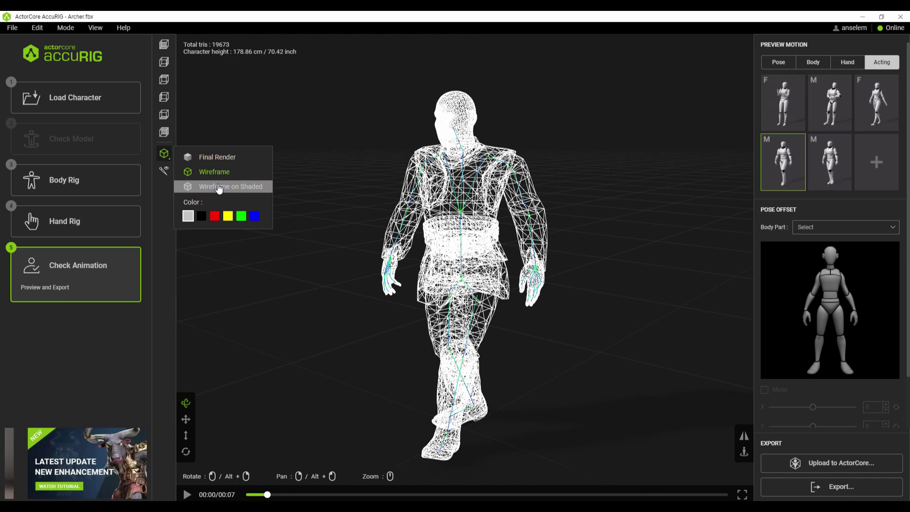
pyautogui.click(225, 188)
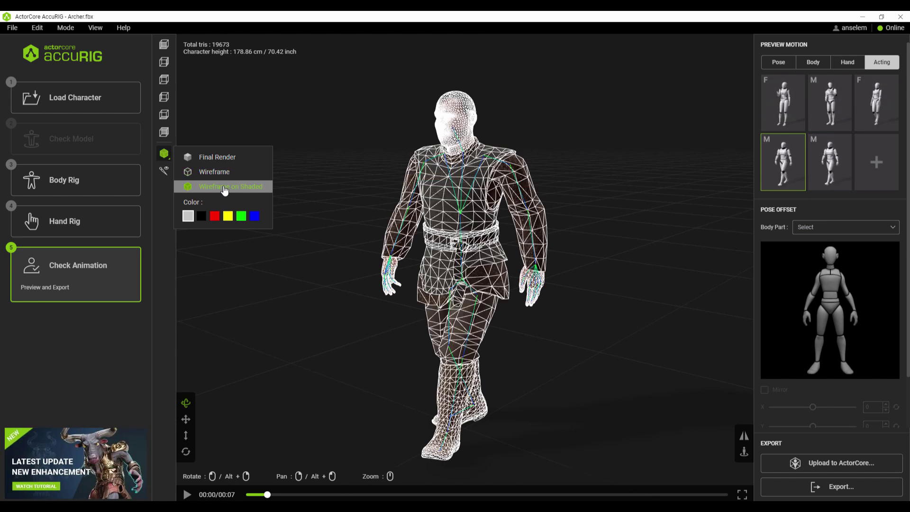
pyautogui.click(215, 216)
pyautogui.click(201, 216)
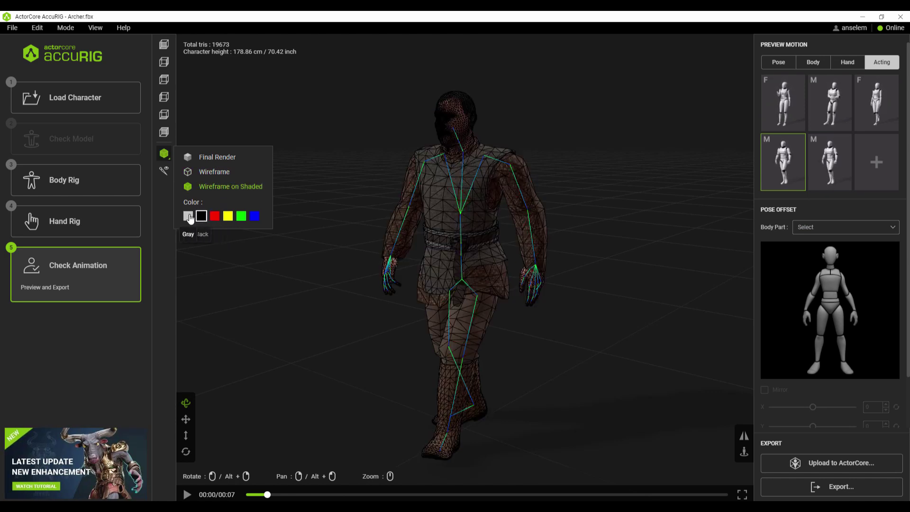
pyautogui.click(188, 216)
pyautogui.click(209, 157)
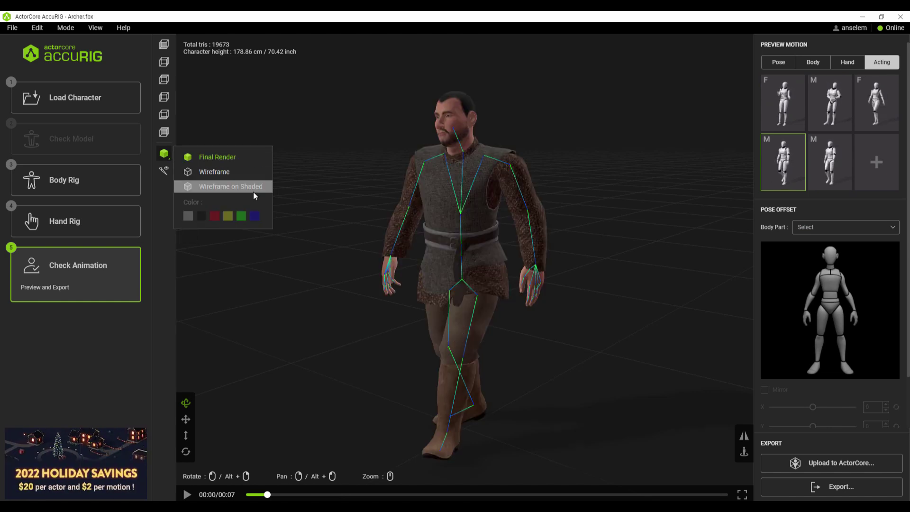
pyautogui.click(164, 171)
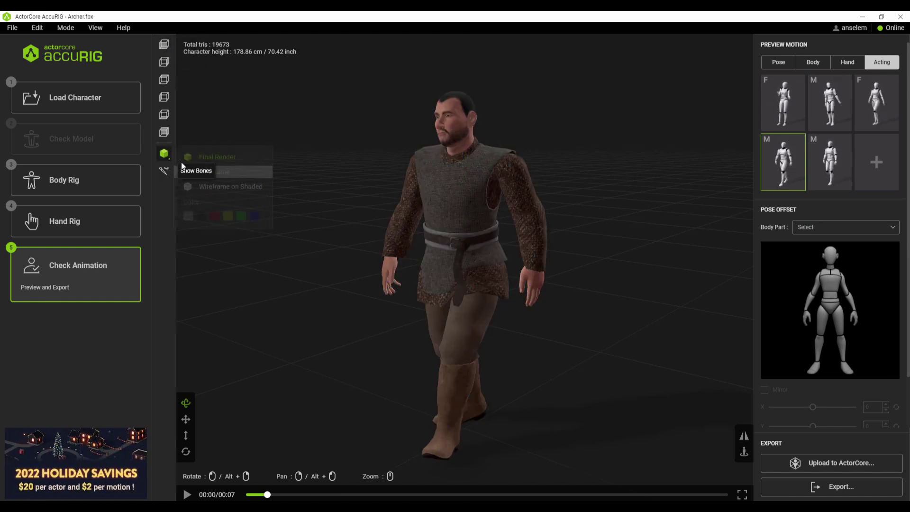
# - Inspect the character from the preset camera views and an angle, and rewind the walking motion to its start
pyautogui.click(164, 44)
pyautogui.click(165, 63)
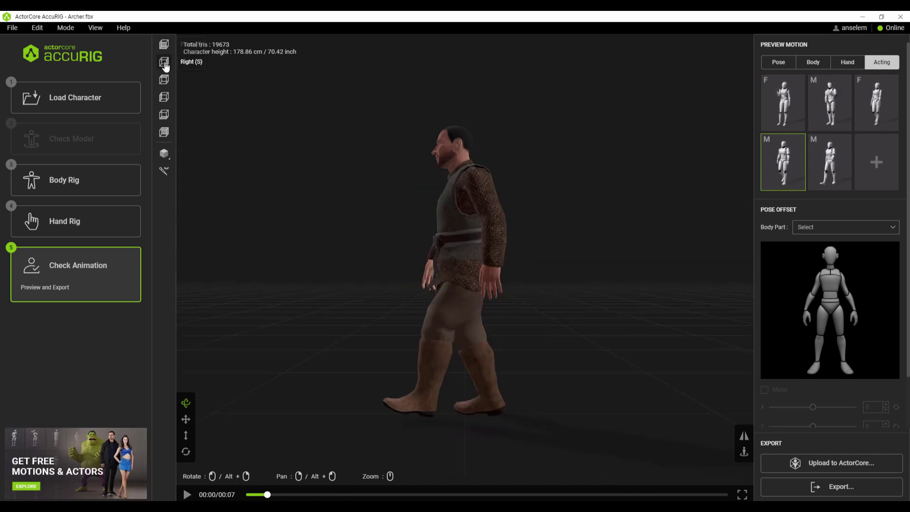
pyautogui.click(164, 79)
pyautogui.click(164, 96)
pyautogui.click(164, 115)
pyautogui.click(164, 132)
pyautogui.click(164, 97)
pyautogui.click(164, 72)
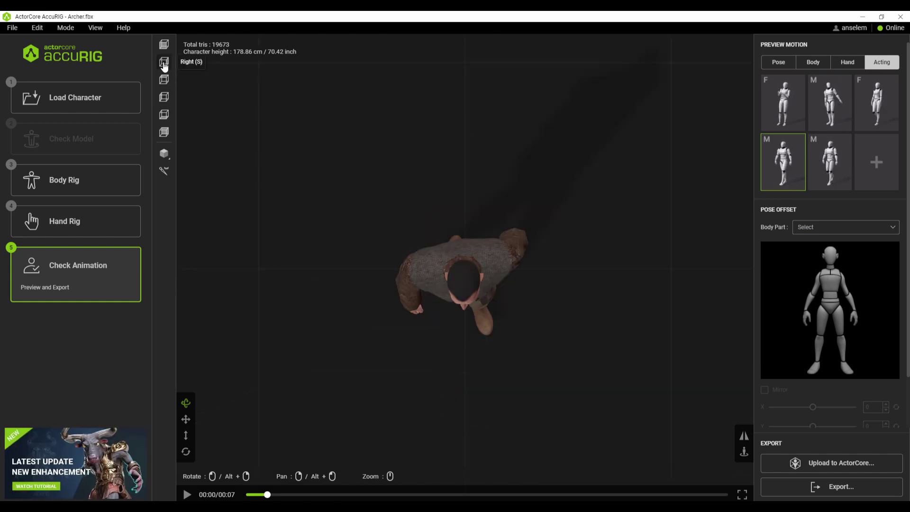
pyautogui.click(164, 64)
pyautogui.moveTo(346, 265); pyautogui.dragTo(430, 279)
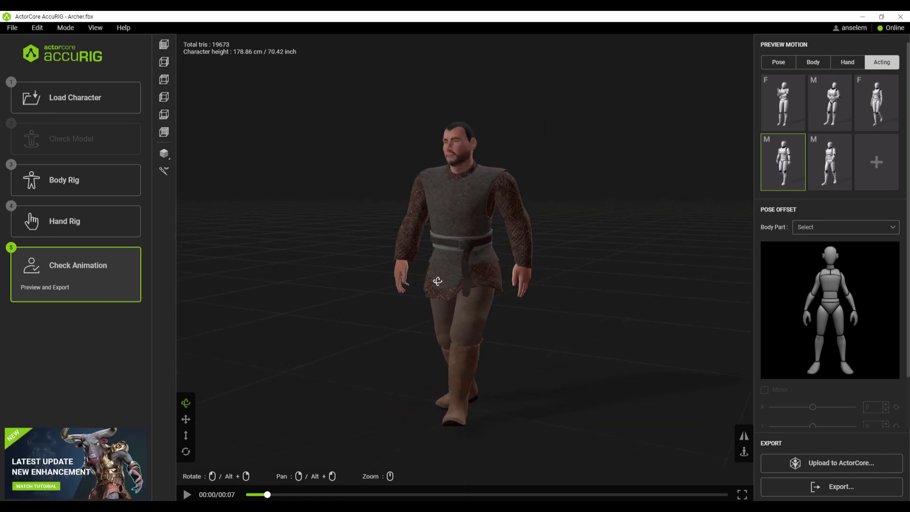
pyautogui.moveTo(263, 498); pyautogui.dragTo(239, 496)
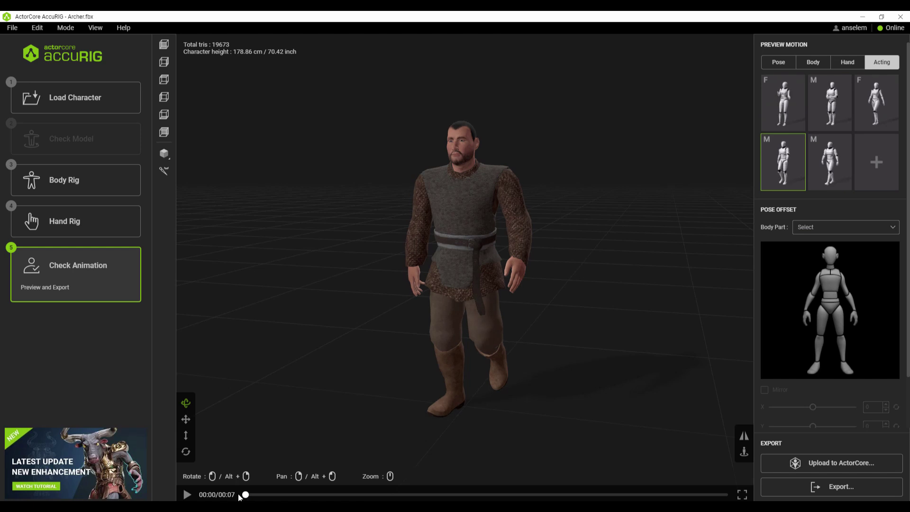
# - Raise the shoulder joints slightly and inward in the body rig, and recheck the character's animation
pyautogui.click(88, 187)
pyautogui.moveTo(419, 158)
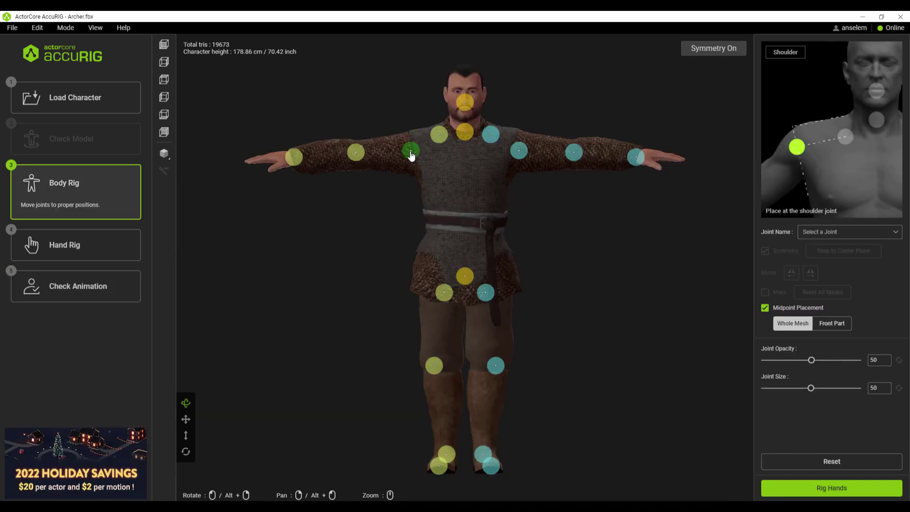
pyautogui.moveTo(411, 155); pyautogui.dragTo(413, 144)
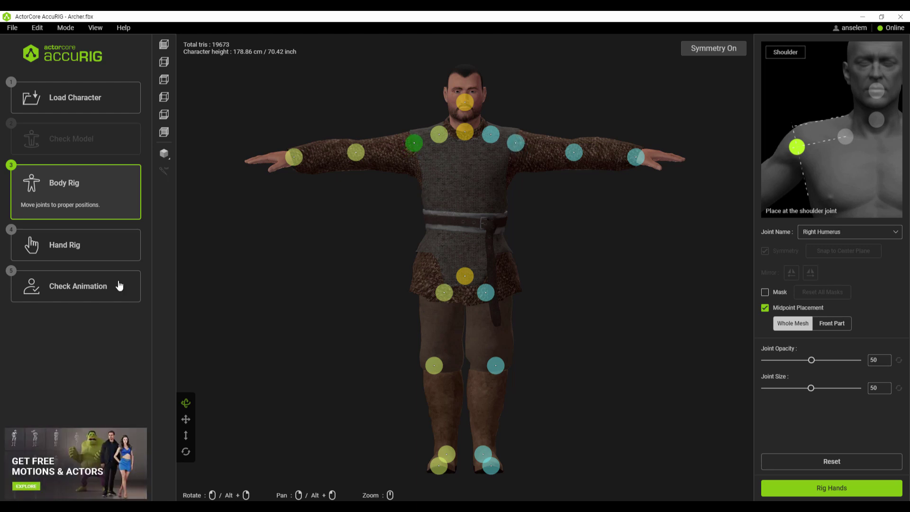
pyautogui.click(92, 290)
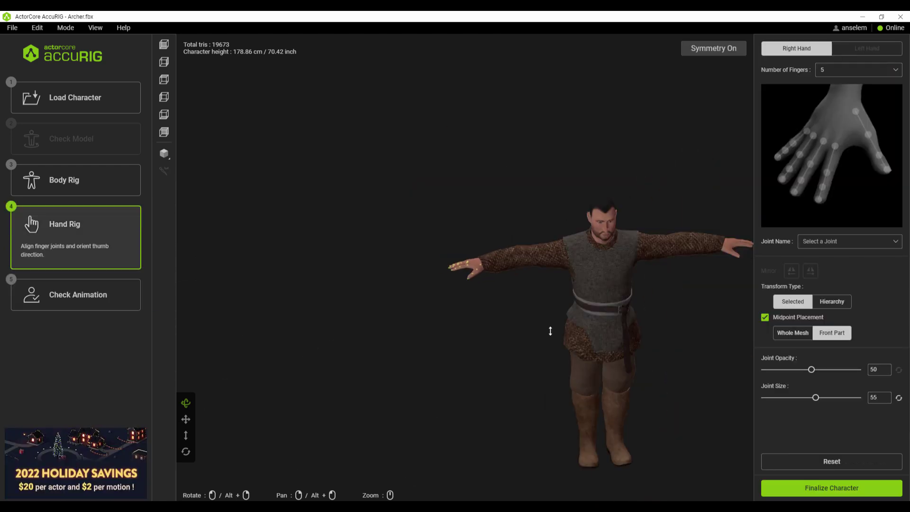
pyautogui.moveTo(551, 329); pyautogui.dragTo(321, 331)
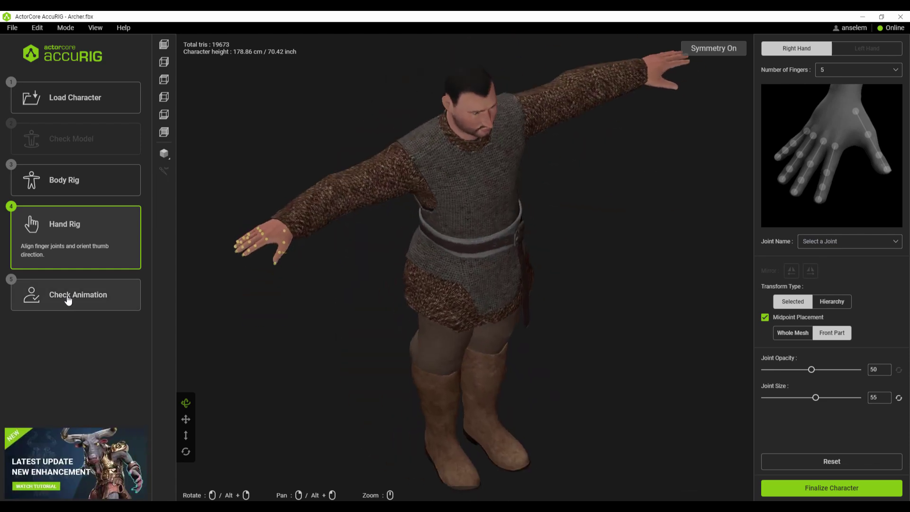
pyautogui.click(77, 304)
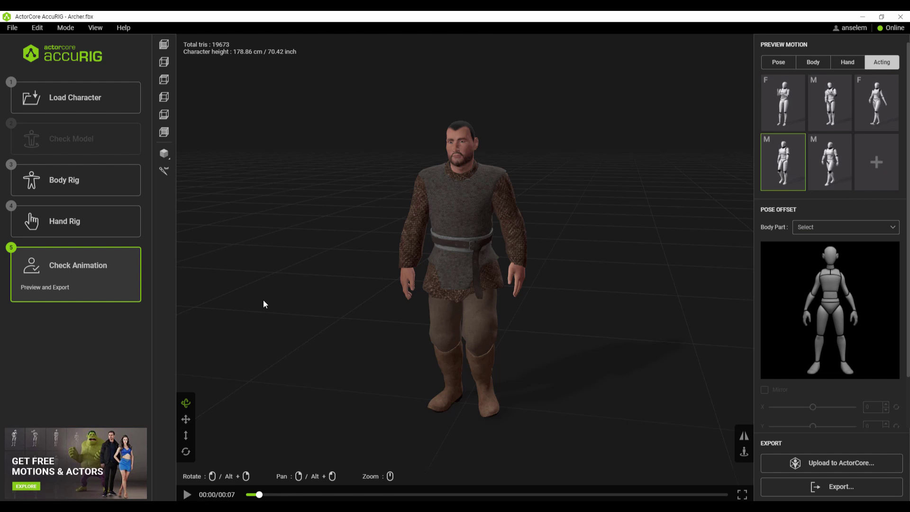
pyautogui.moveTo(263, 301); pyautogui.dragTo(448, 352)
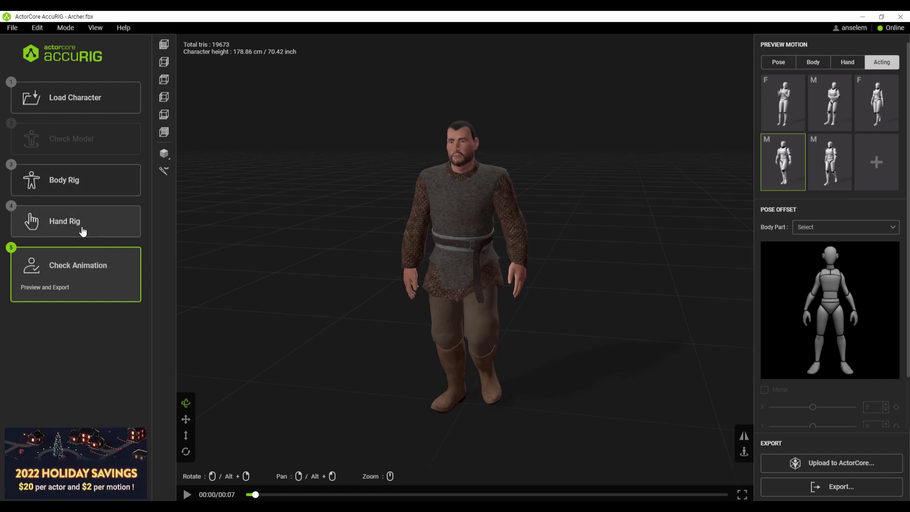
# - Examine the joint placement in the body rig up close, and return to the animation preview
pyautogui.click(104, 185)
pyautogui.moveTo(615, 302); pyautogui.dragTo(459, 355)
pyautogui.scroll(3, 479, 307)
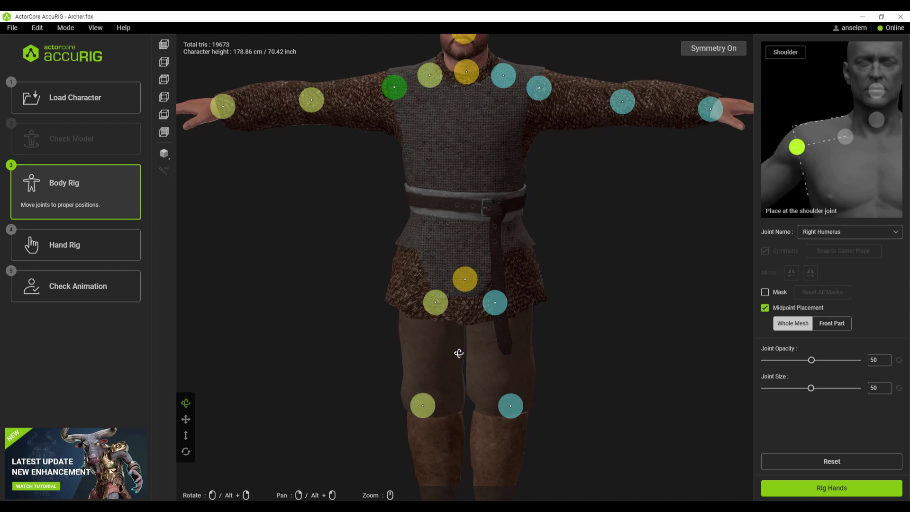
pyautogui.scroll(-3, 457, 341)
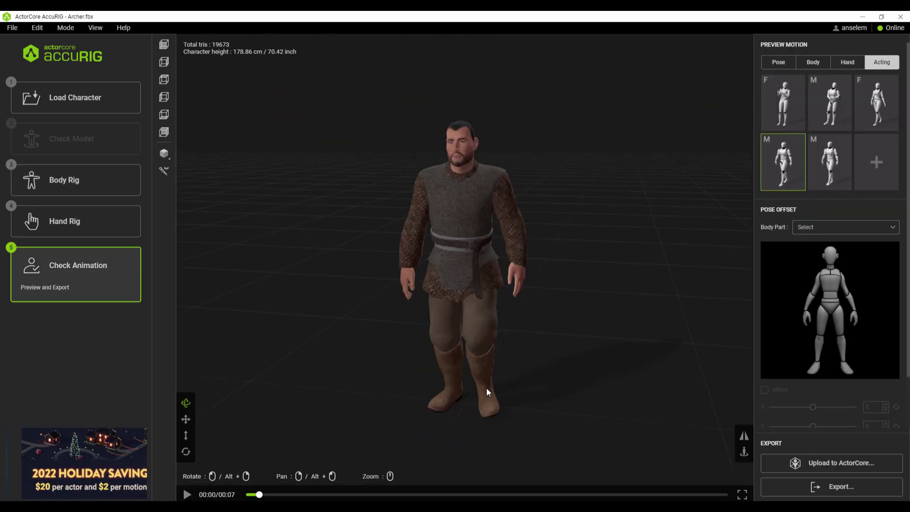
pyautogui.moveTo(362, 408); pyautogui.dragTo(391, 406)
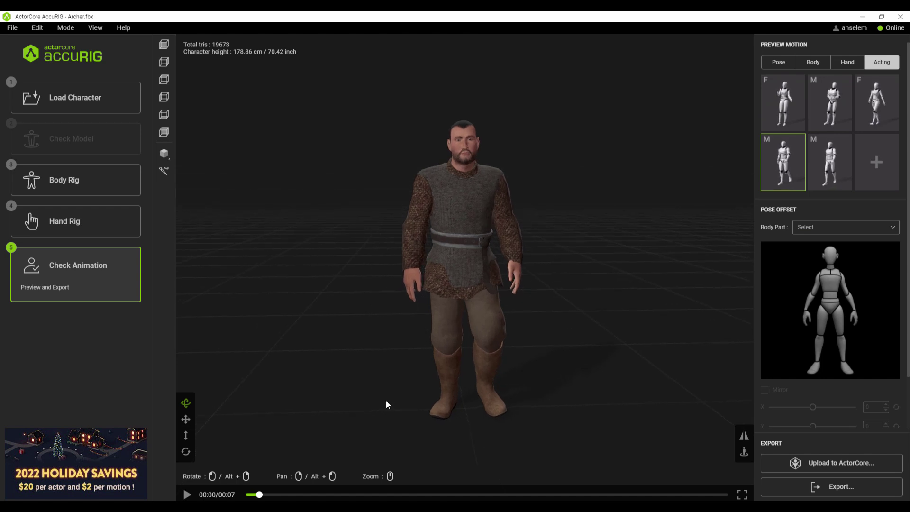
pyautogui.click(744, 437)
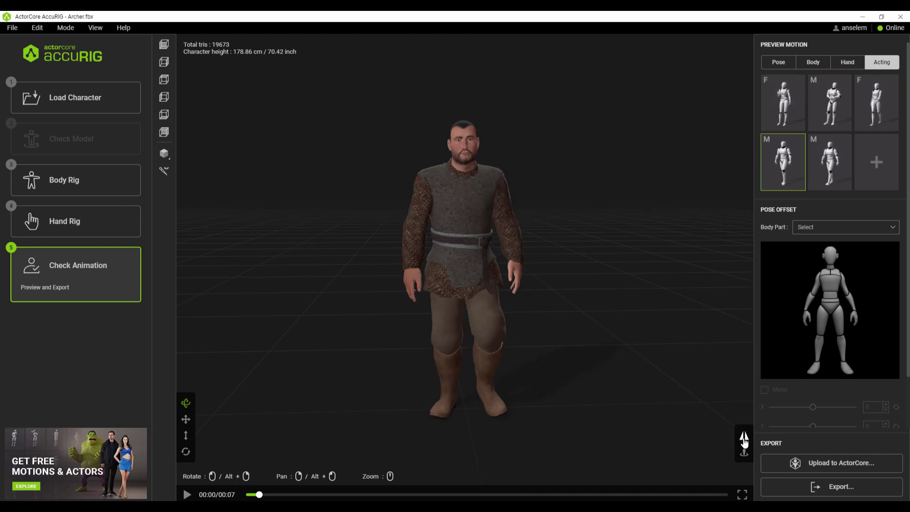
pyautogui.click(745, 457)
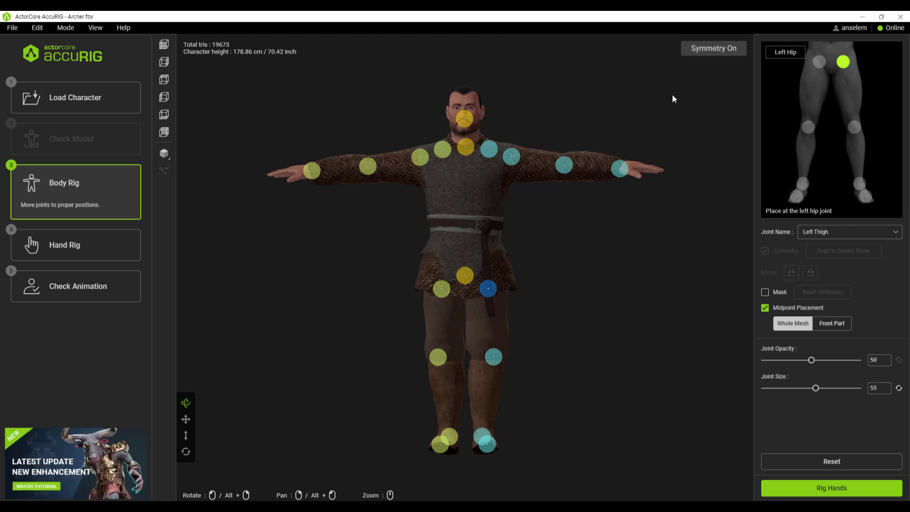
# - Load Pete.obj as the new character to rig
pyautogui.click(86, 99)
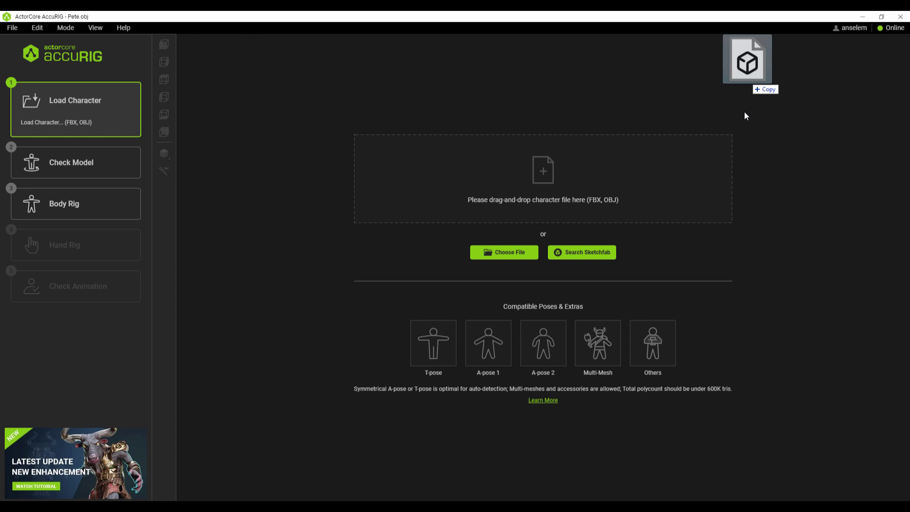
pyautogui.moveTo(744, 112); pyautogui.dragTo(531, 199)
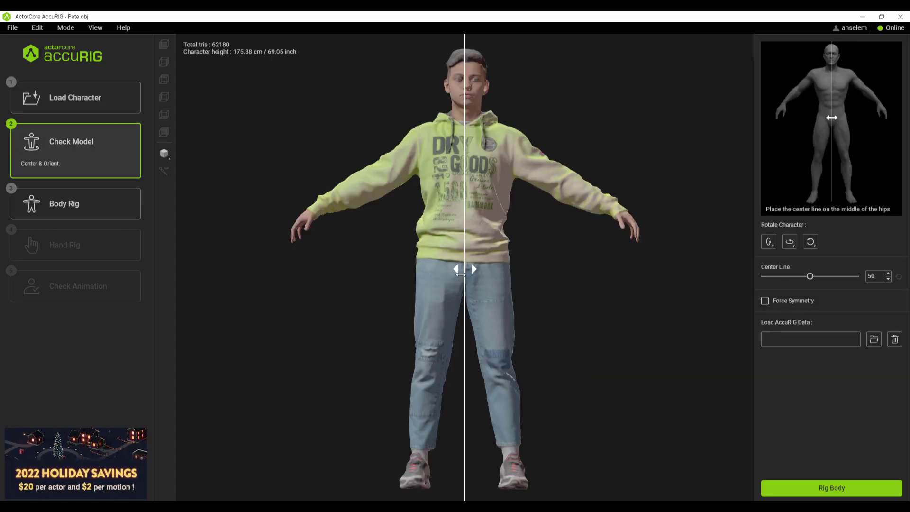
# - Try shifting the center line off the hips and reset it, and try 90° rotations of the character about the X and Z axes
pyautogui.moveTo(466, 269)
pyautogui.mouseDown()
pyautogui.moveTo(488, 268)
pyautogui.moveTo(459, 269)
pyautogui.mouseUp()
pyautogui.click(900, 280)
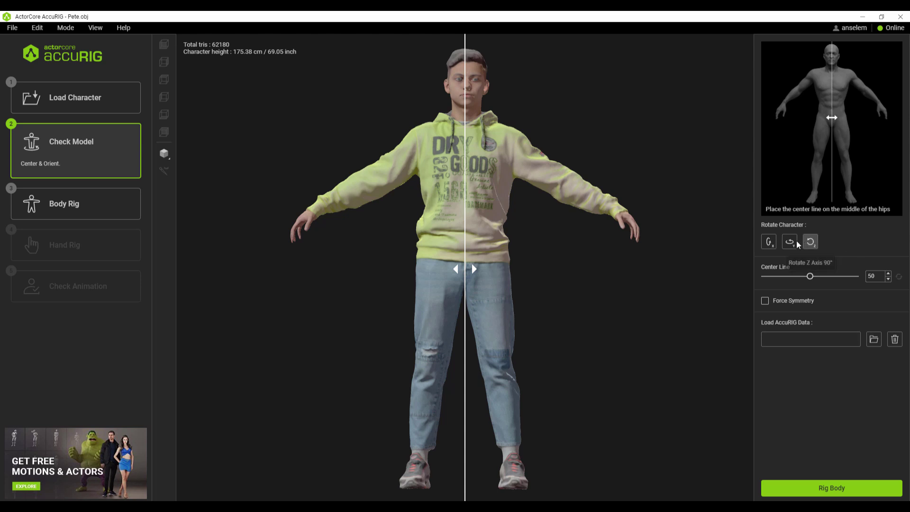
pyautogui.click(769, 243)
pyautogui.click(772, 245)
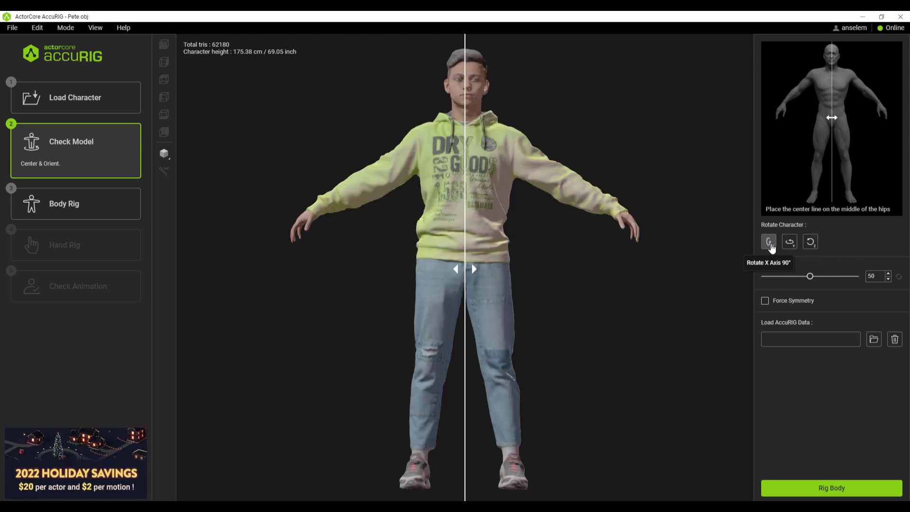
pyautogui.click(810, 242)
pyautogui.click(811, 242)
pyautogui.click(811, 242)
pyautogui.click(810, 243)
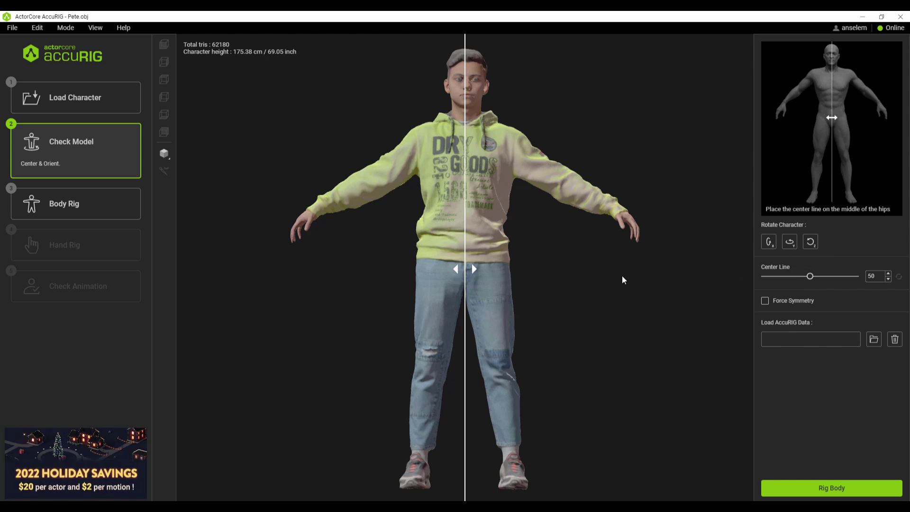
# - Turn Force Symmetry on and back off in the model check, and generate the body rig
pyautogui.click(765, 301)
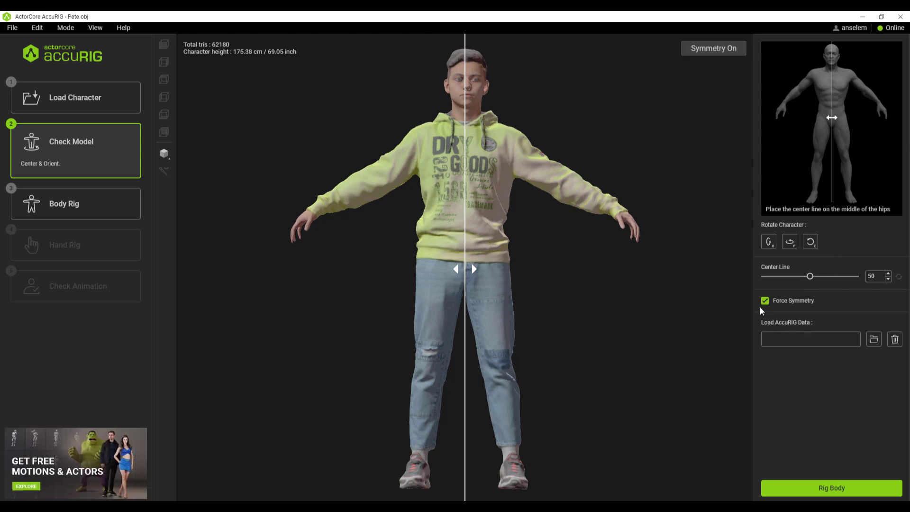
pyautogui.click(766, 301)
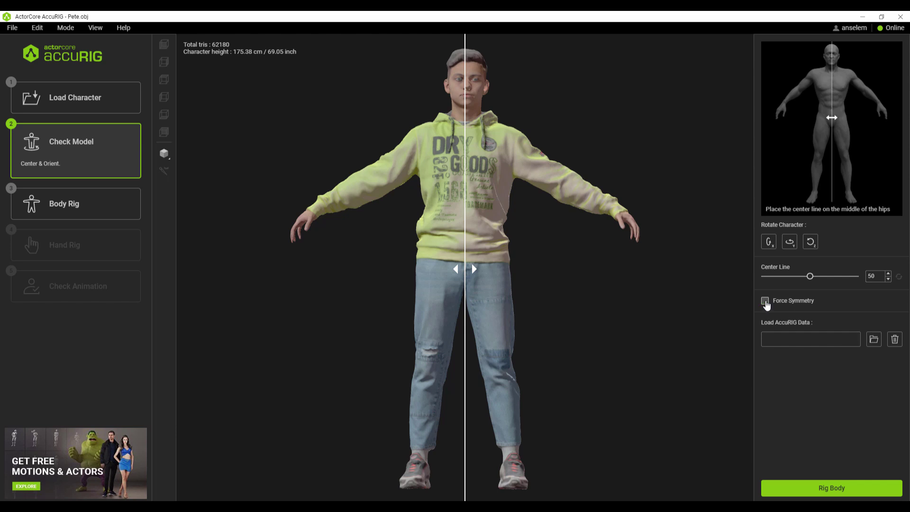
pyautogui.click(836, 489)
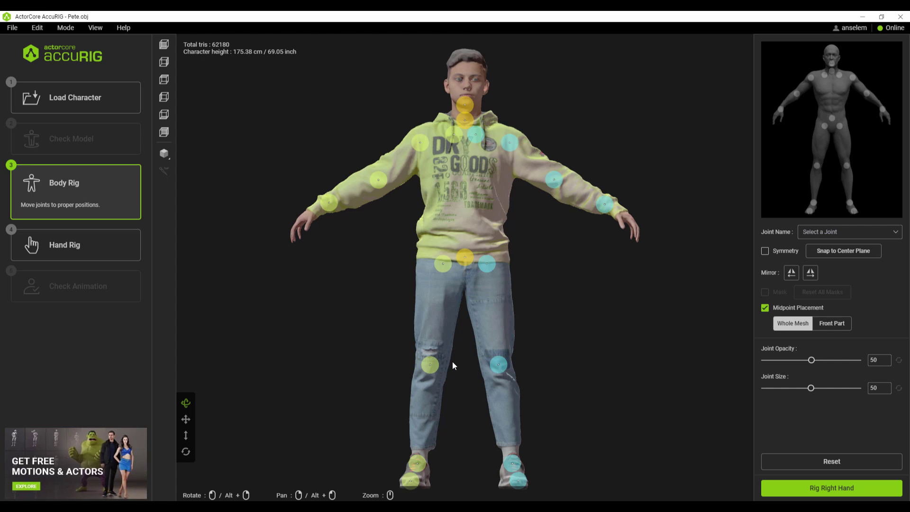
# - Move the right wrist joint outward from the sleeve onto the character's actual wrist
pyautogui.moveTo(379, 181)
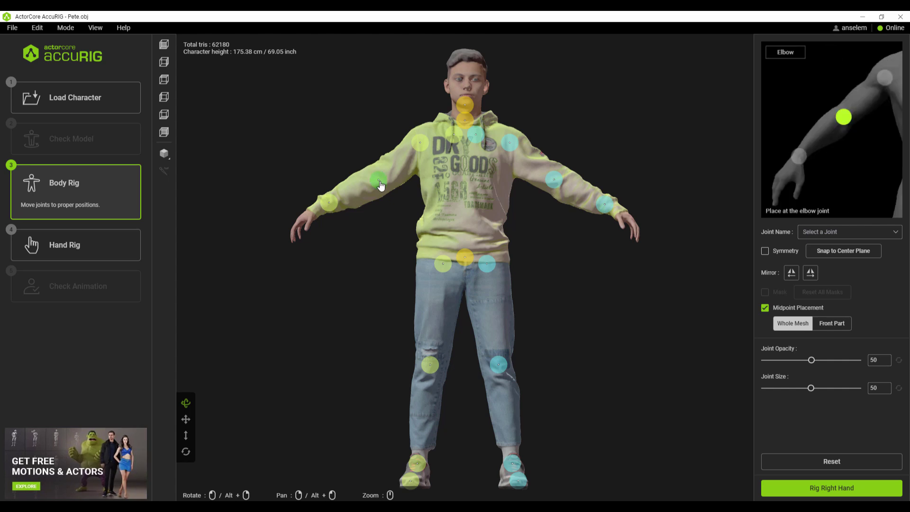
pyautogui.moveTo(329, 203); pyautogui.dragTo(319, 210)
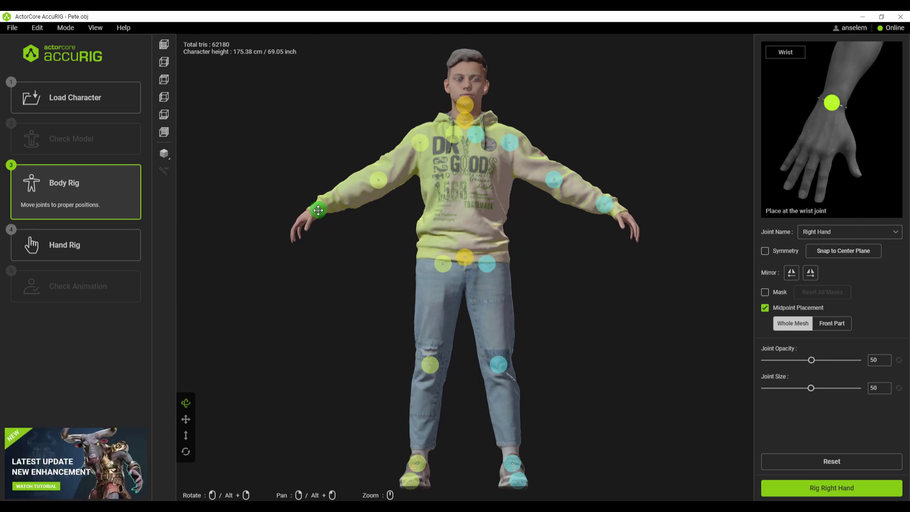